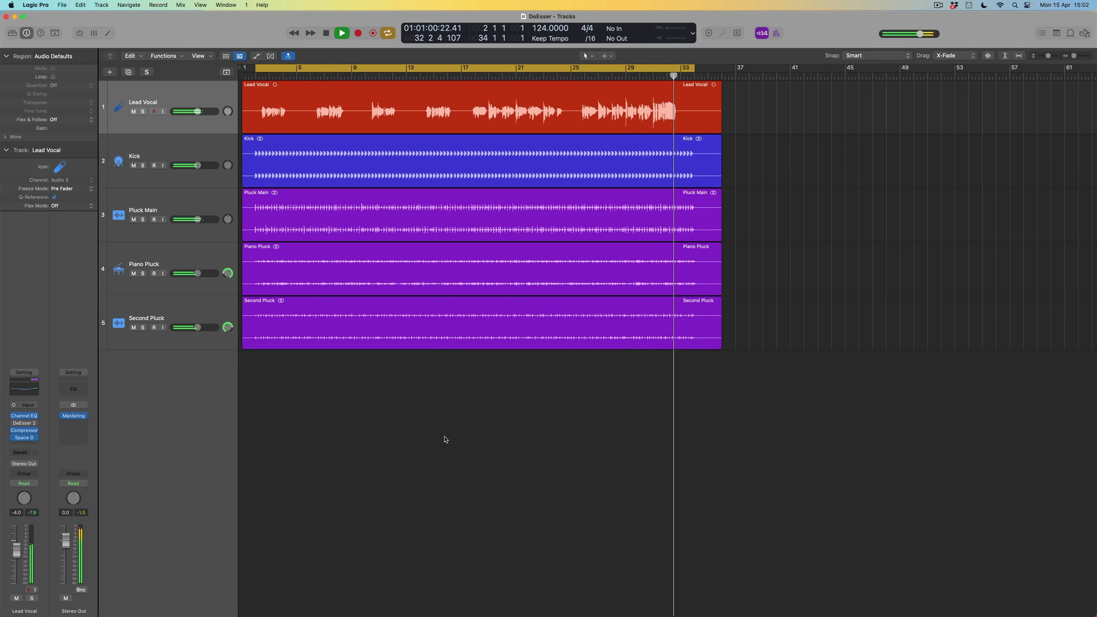
- Set the cycle range to bars 17 to 25 and play that section of the vocal in the mix
key("space")
key("Return")
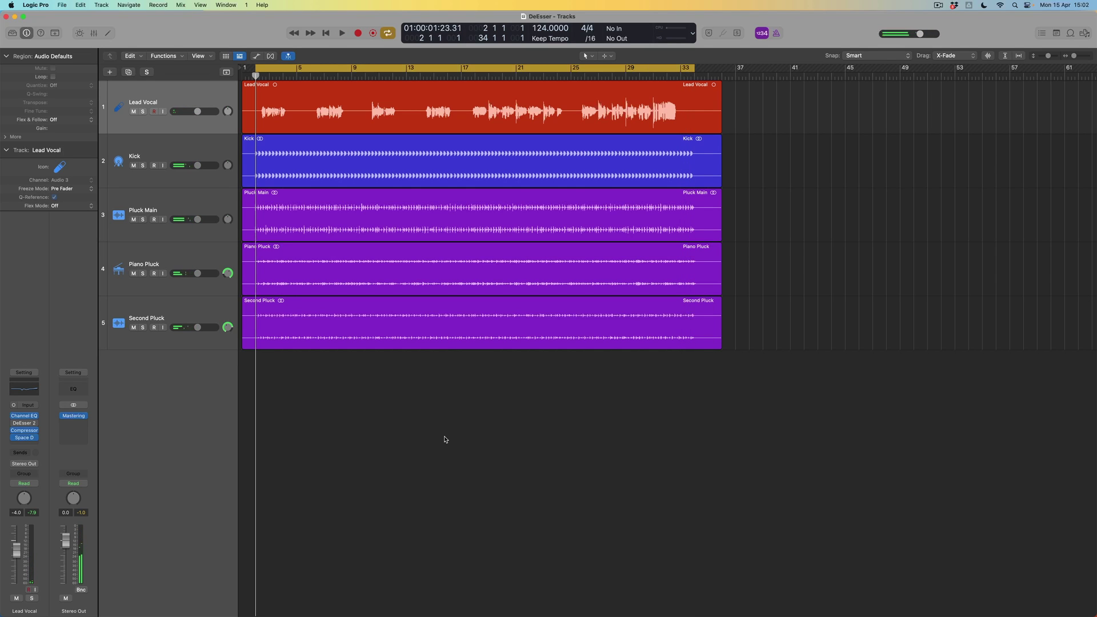
left_click(481, 69)
left_click_drag(466, 72, 570, 85)
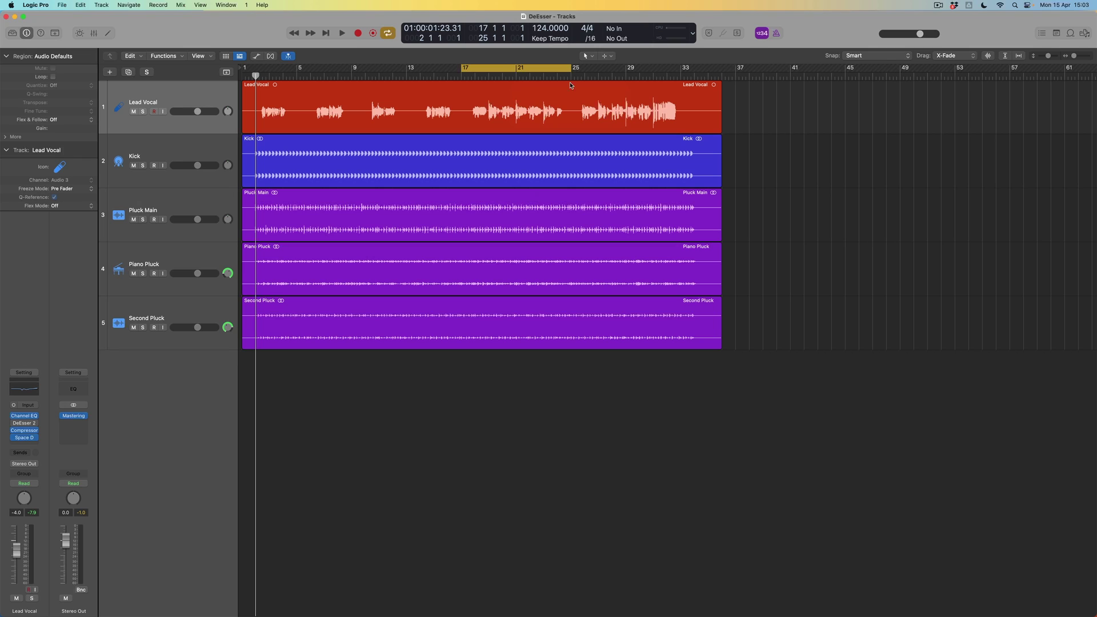
key("space")
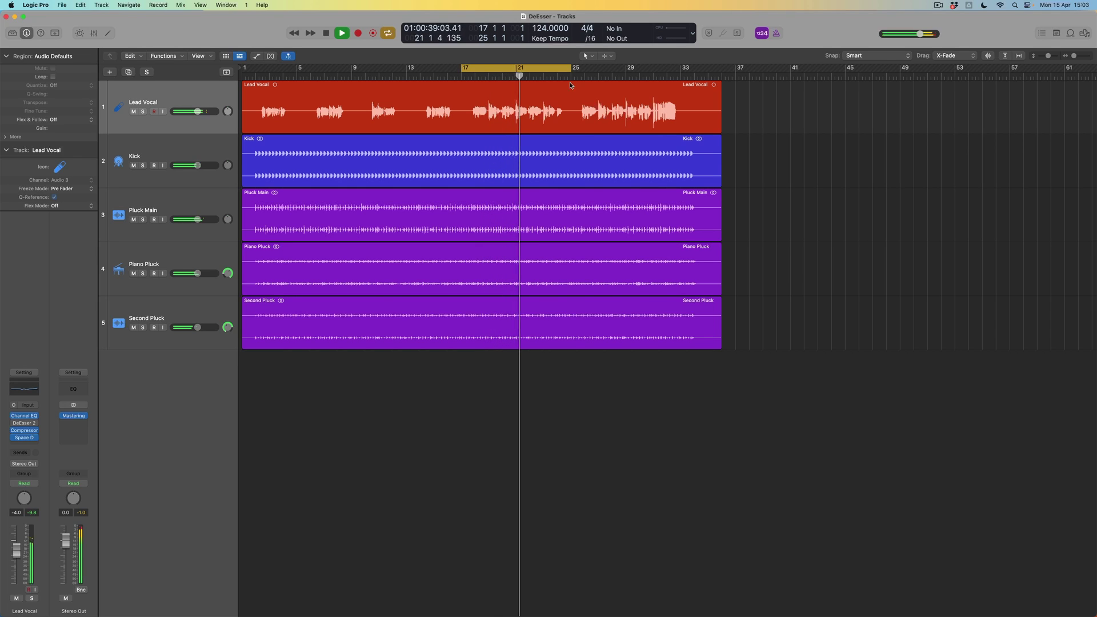
key("space")
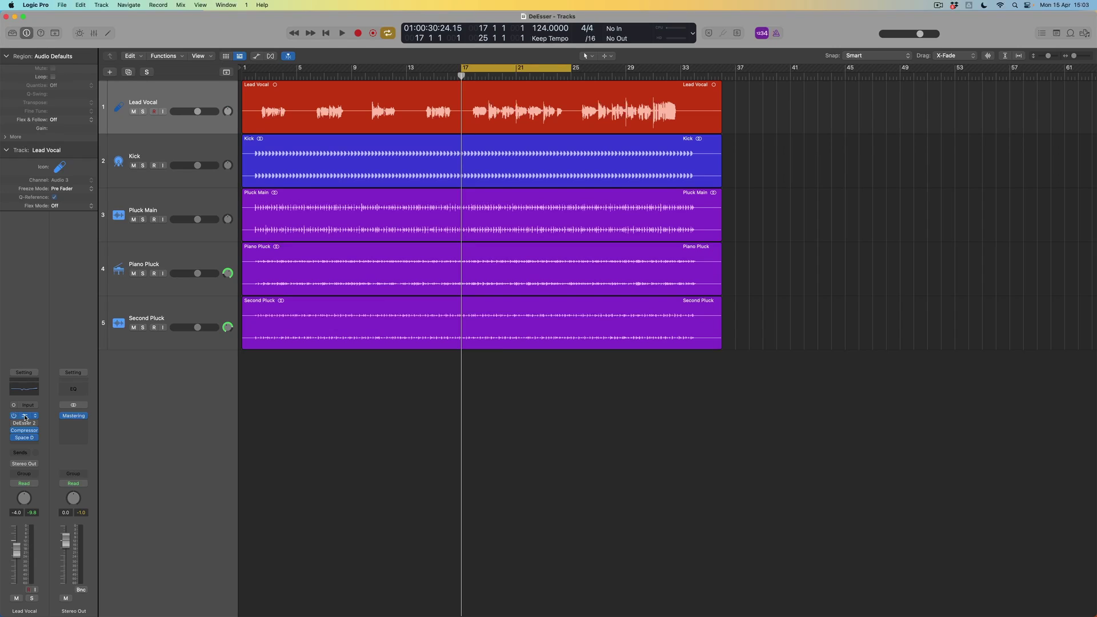
- Enable the DeEsser 2 on the Lead Vocal channel and place its open plug-in window over the arrangement
left_click(24, 418)
left_click(25, 426)
left_click_drag(243, 240, 439, 115)
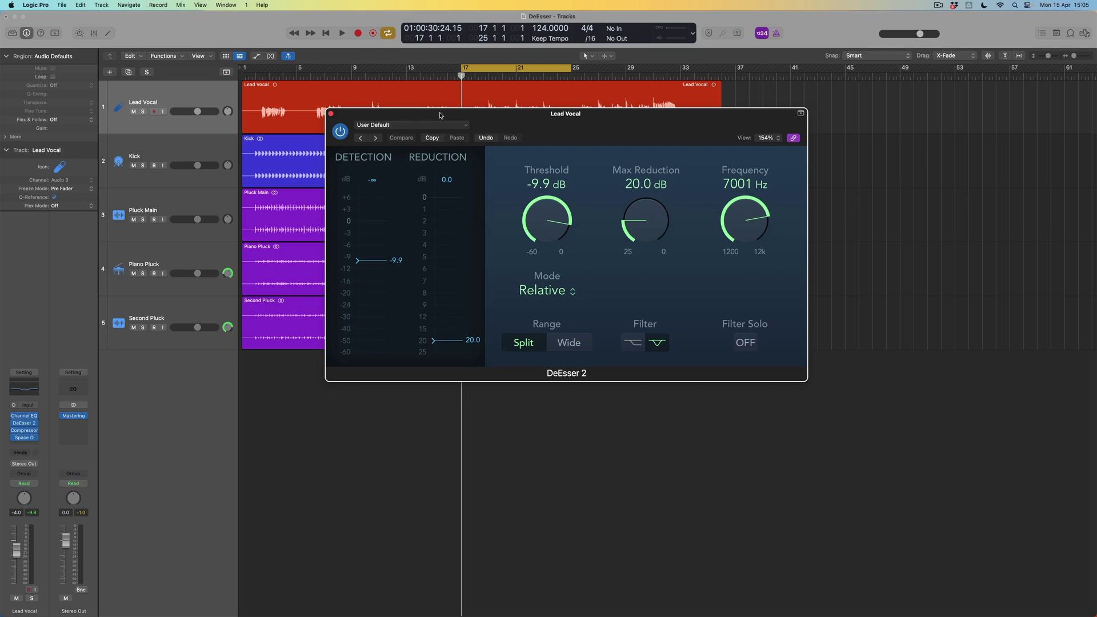
- Switch the de-esser's mode to Absolute and back to Relative
left_click(552, 292)
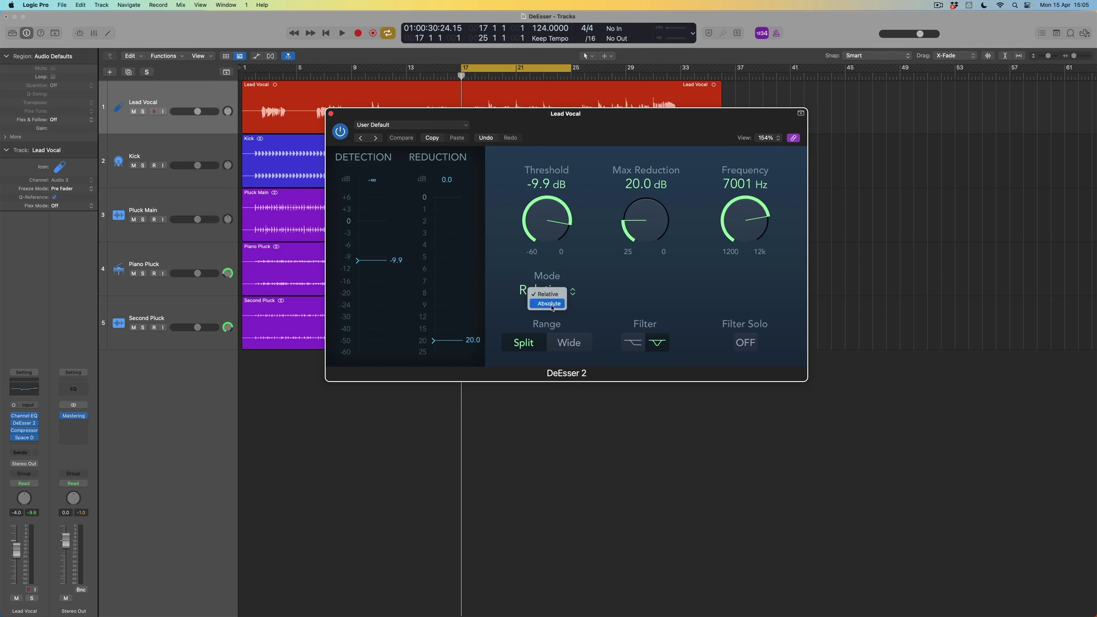
left_click(552, 303)
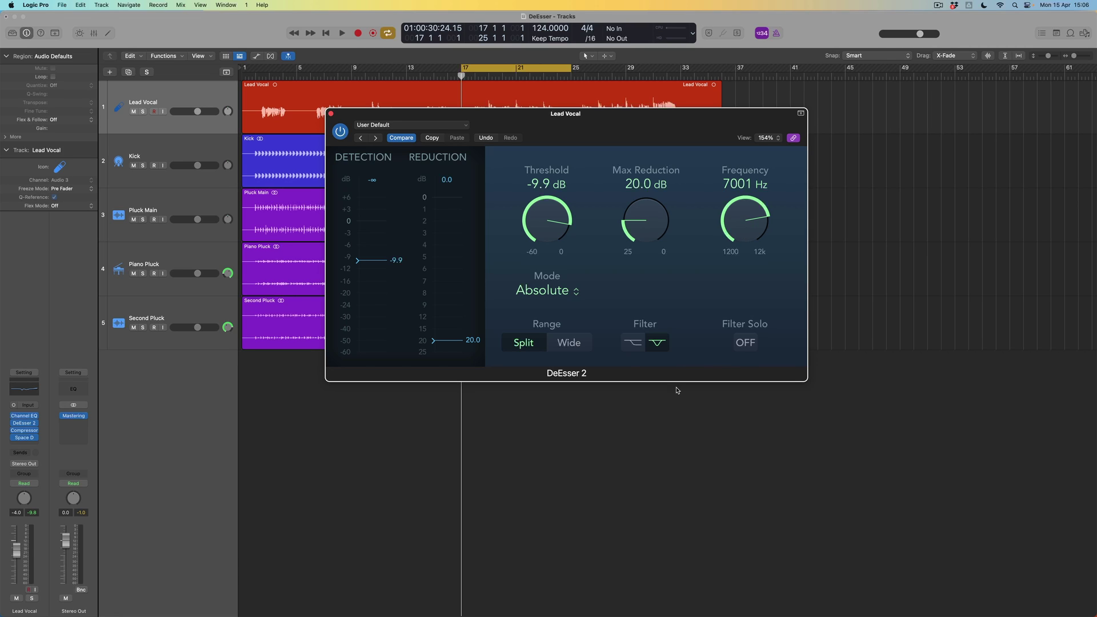
left_click(548, 292)
left_click(549, 285)
- Adjust the de-esser's threshold to -10.0 dB, leaving Max Reduction at 20.0 dB
mouse_move(538, 218)
left_mouse_down()
mouse_move(537, 236)
mouse_move(534, 220)
left_mouse_up()
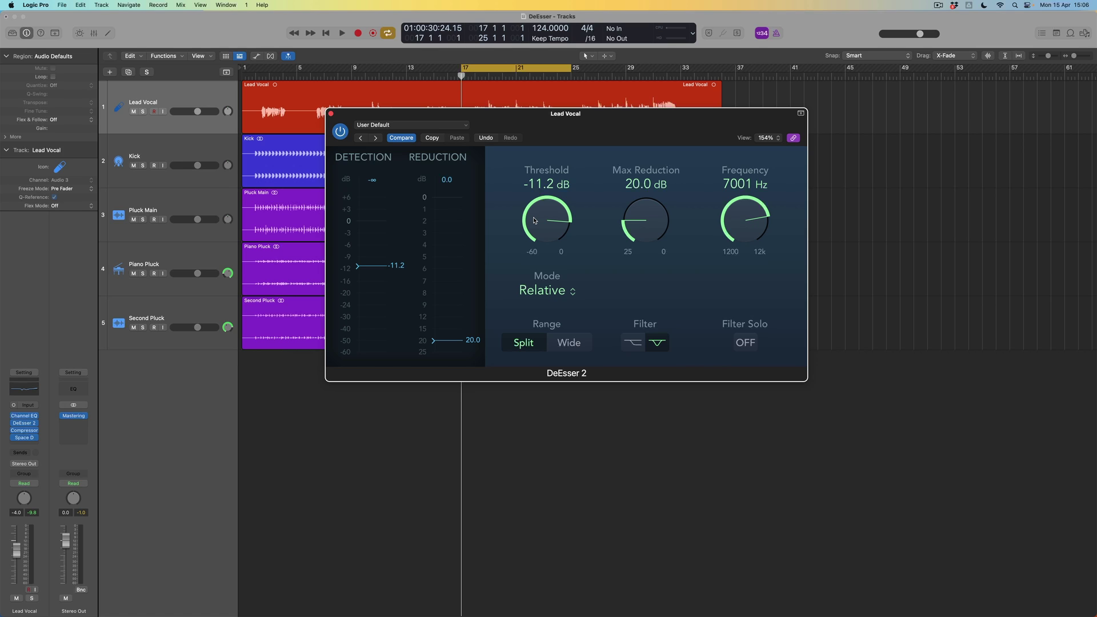
left_click_drag(534, 221, 534, 221)
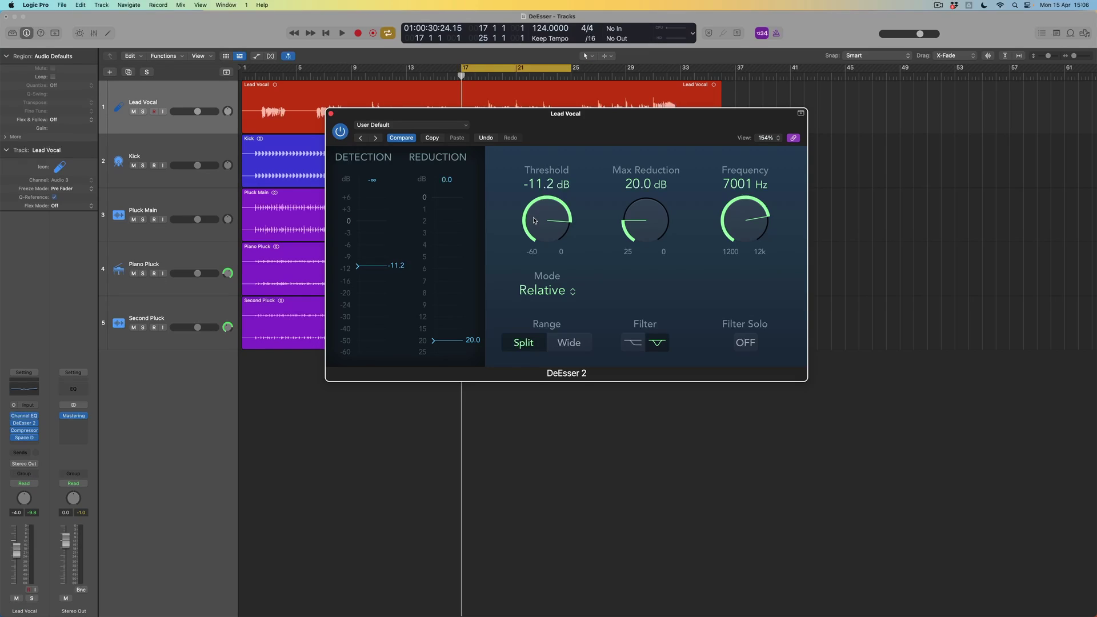
mouse_move(533, 216)
left_mouse_down()
mouse_move(533, 234)
mouse_move(533, 217)
left_mouse_up()
mouse_move(652, 220)
left_mouse_down()
mouse_move(655, 176)
mouse_move(652, 218)
left_mouse_up()
- Try the shelving filter shape, restore the bell-shaped filter, and set the de-esser's range to Wide
left_click(634, 343)
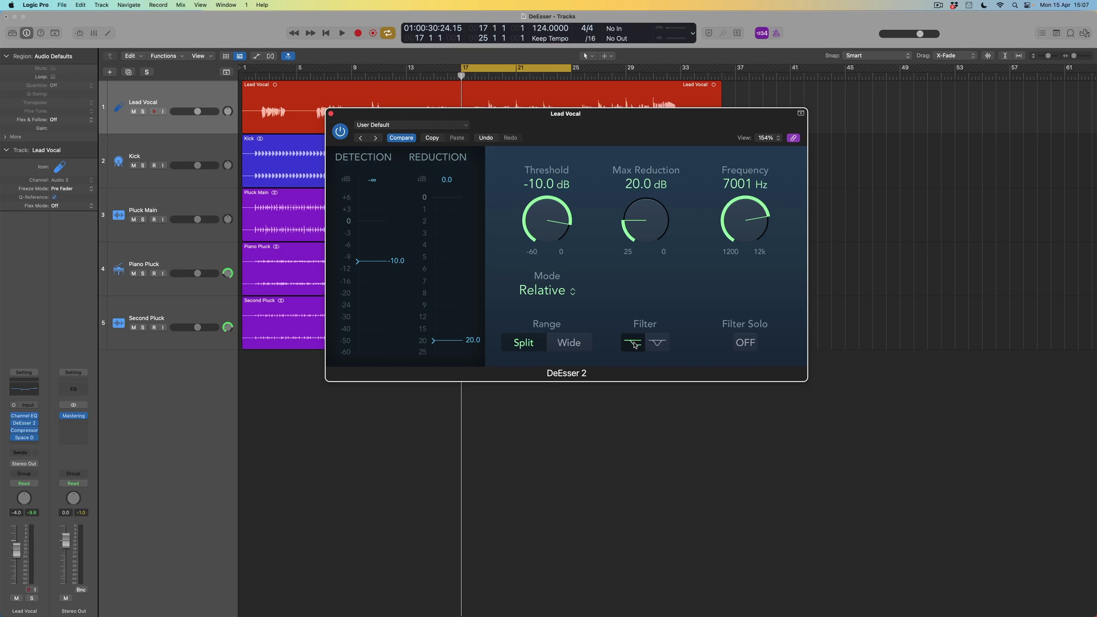
left_click(655, 344)
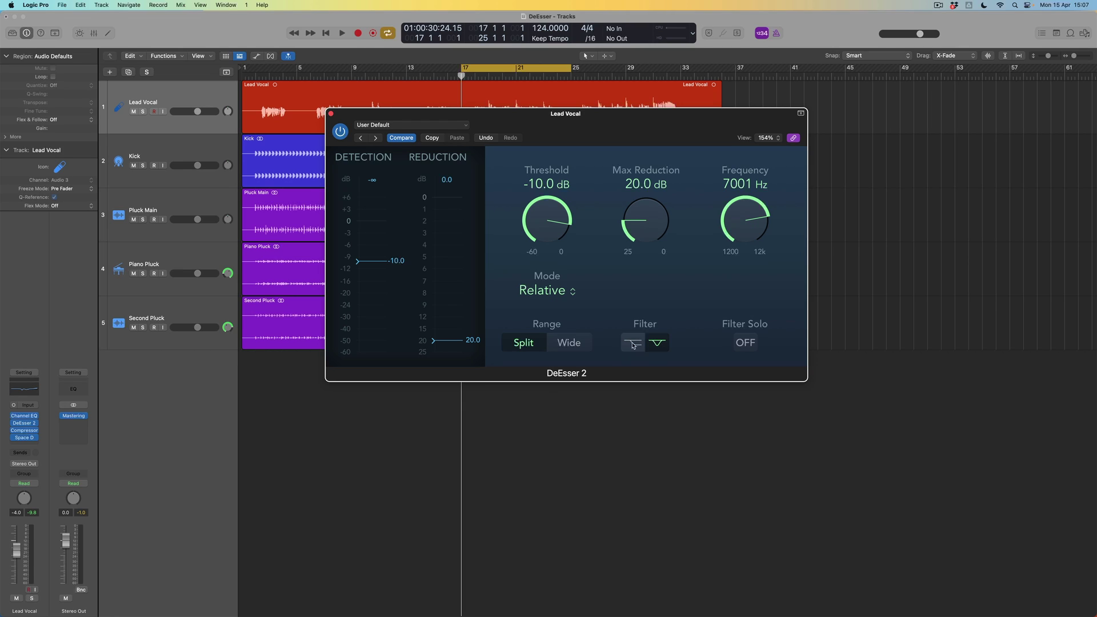
left_click(568, 345)
left_click(568, 346)
left_click(565, 346)
left_click(564, 347)
left_click(565, 347)
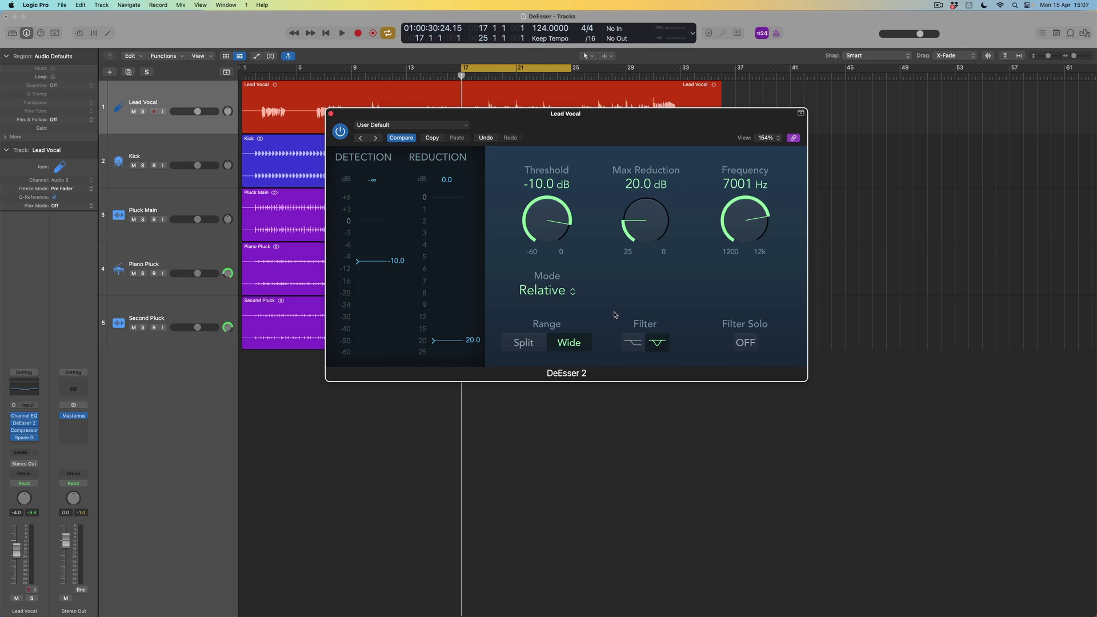
- Check the Filter Solo switch, leaving it off, and set the de-esser's threshold to -10.8 dB
left_click(749, 347)
scroll(537, 227, "down", 3)
scroll(537, 226, "up", 1)
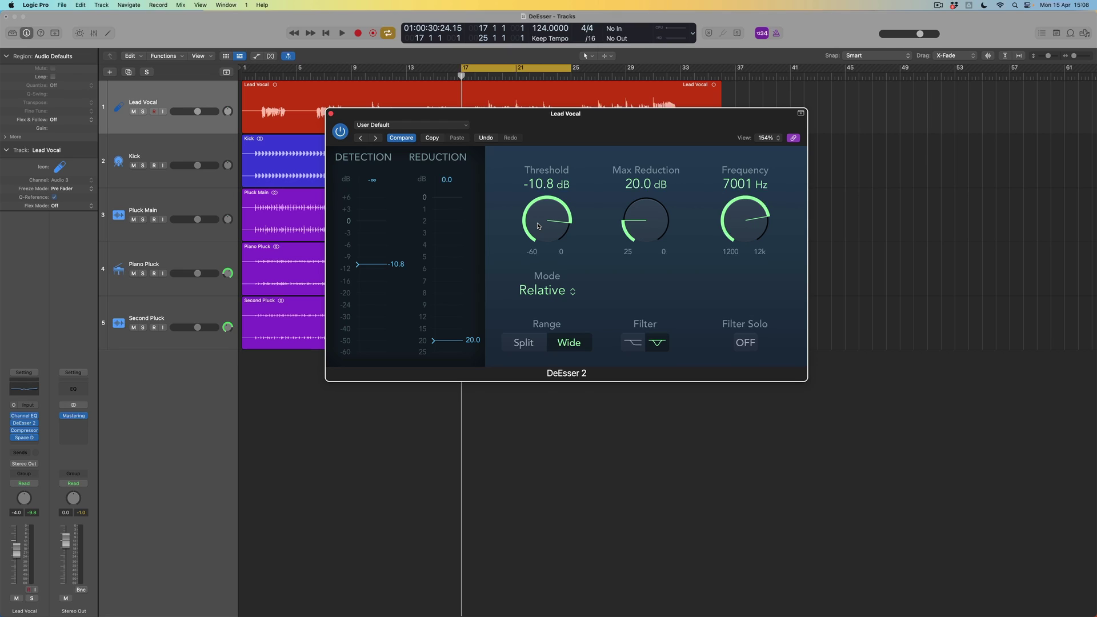
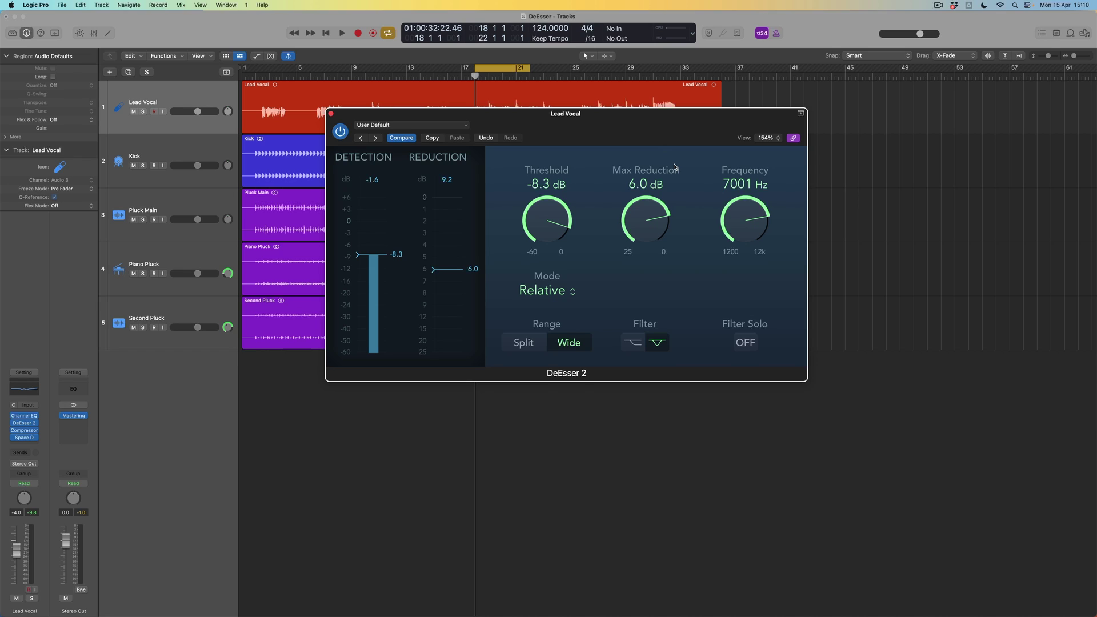
- Solo the Lead Vocal, turn on Filter Solo, and lower the de-esser's frequency to about 4750 Hz during playback
key("space")
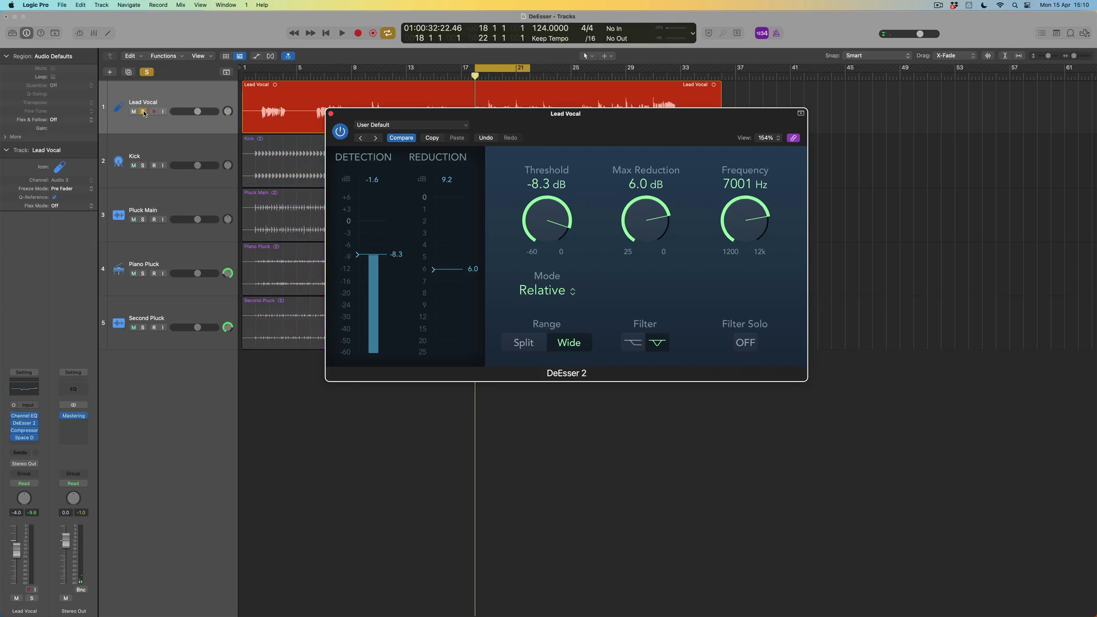
left_click(746, 343)
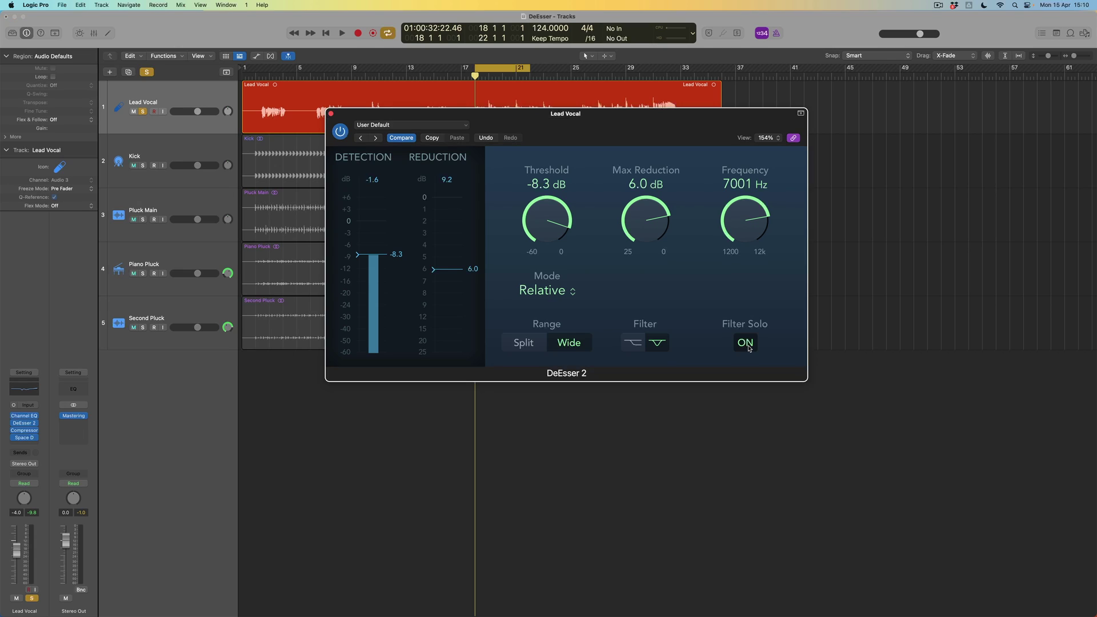
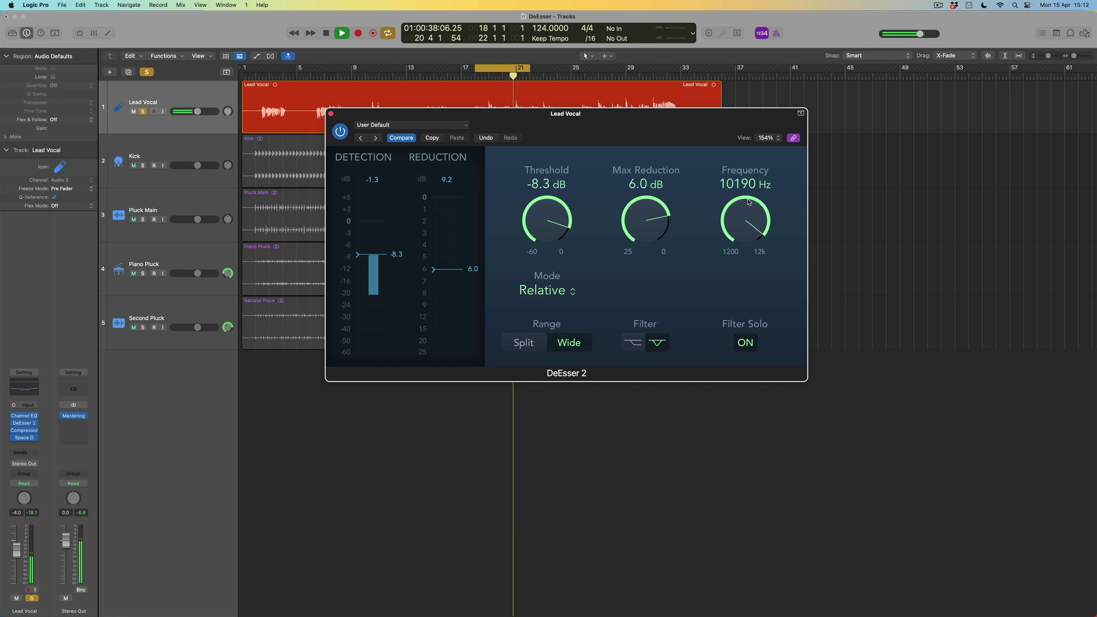
left_click_drag(745, 216, 744, 246)
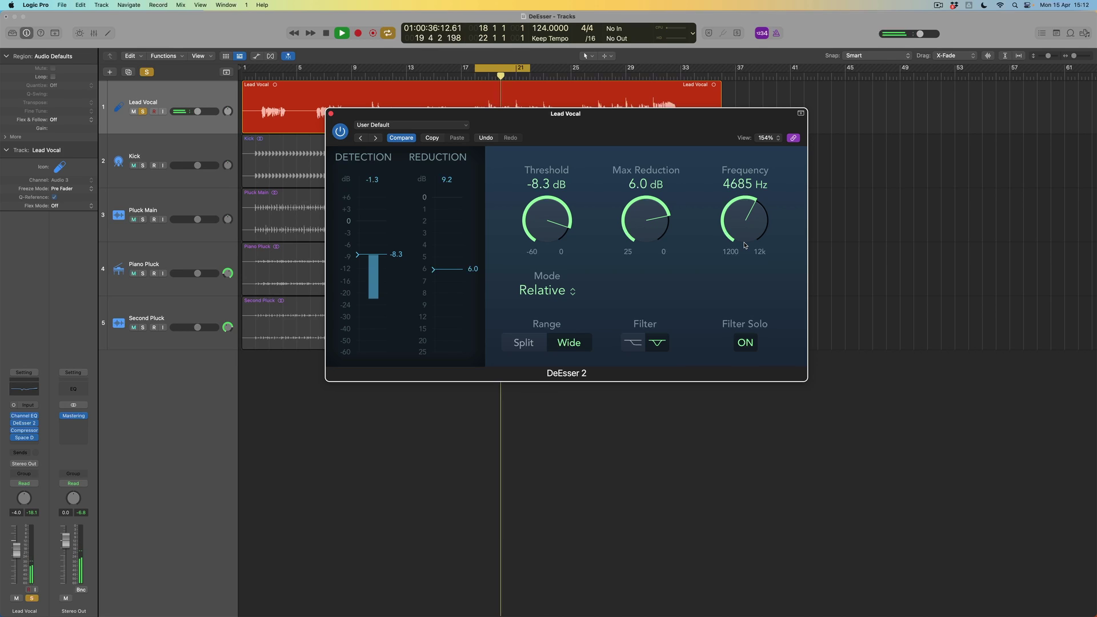
scroll(744, 246, "down", 1)
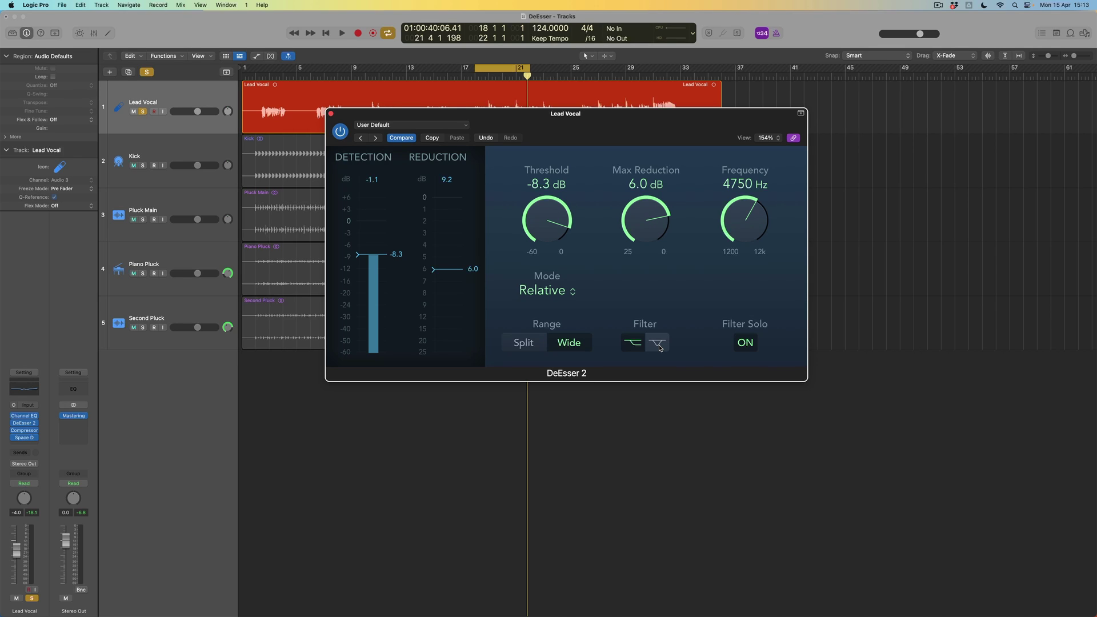
- Set the de-esser's frequency to 4505 Hz and Max Reduction to 7.5 dB while the section loops
key("space")
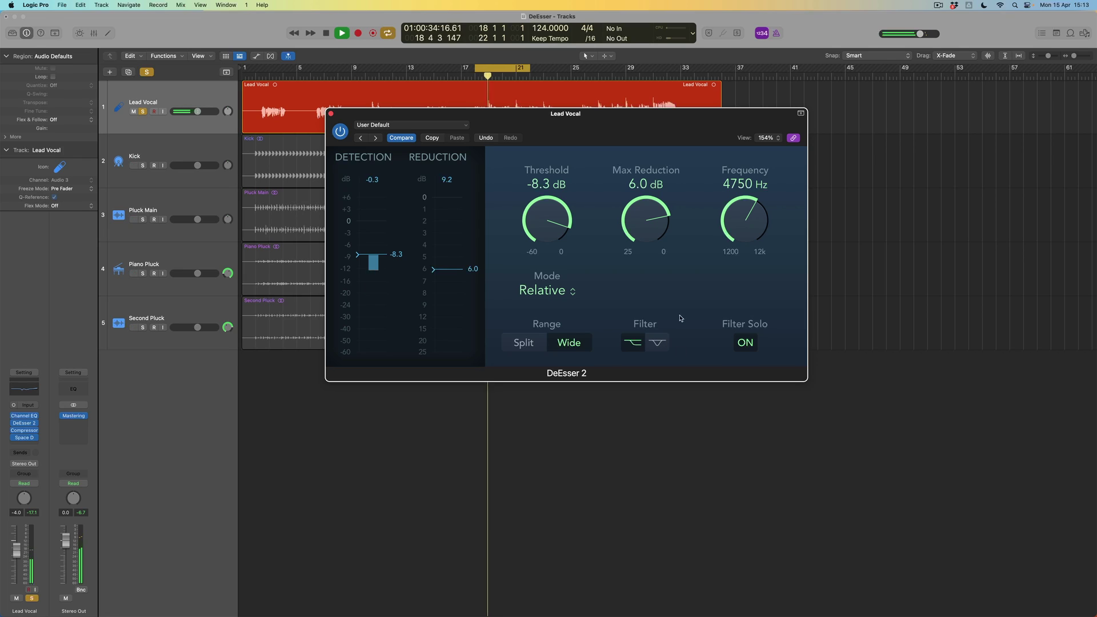
left_click_drag(741, 221, 740, 227)
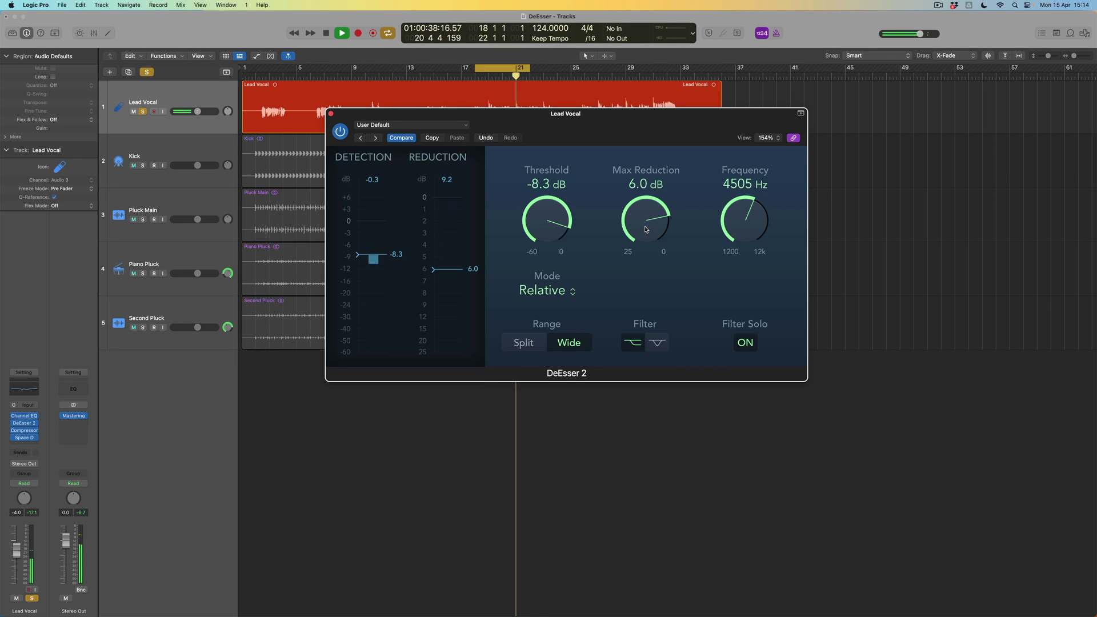
left_click_drag(645, 230, 646, 237)
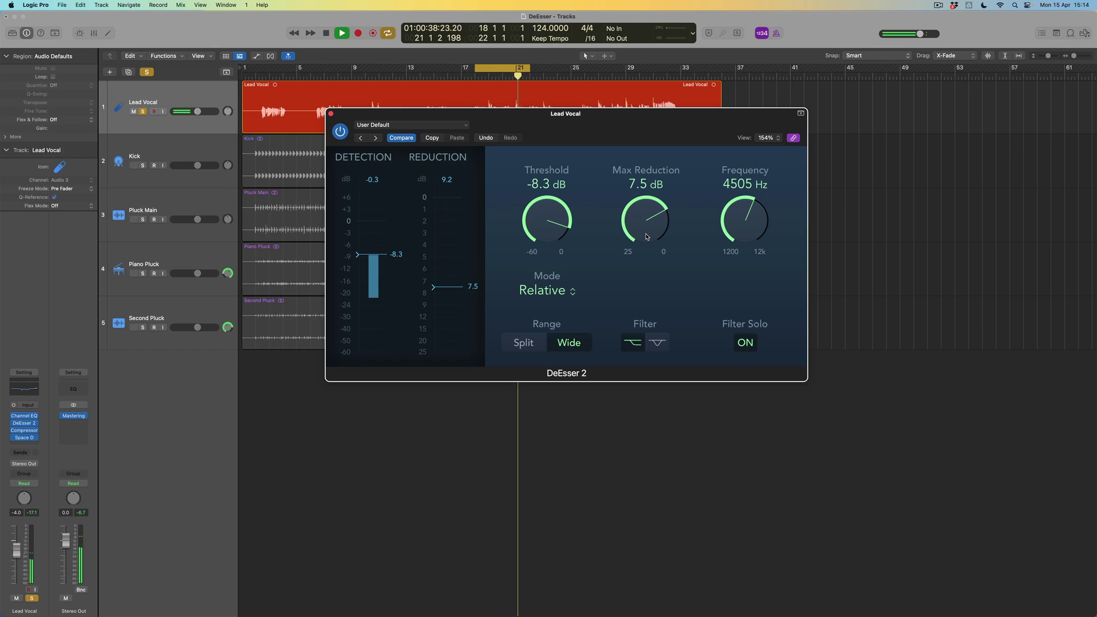
- Turn off Filter Solo and the Lead Vocal's solo, and set Max Reduction to 5.2 dB against the full mix
key("space")
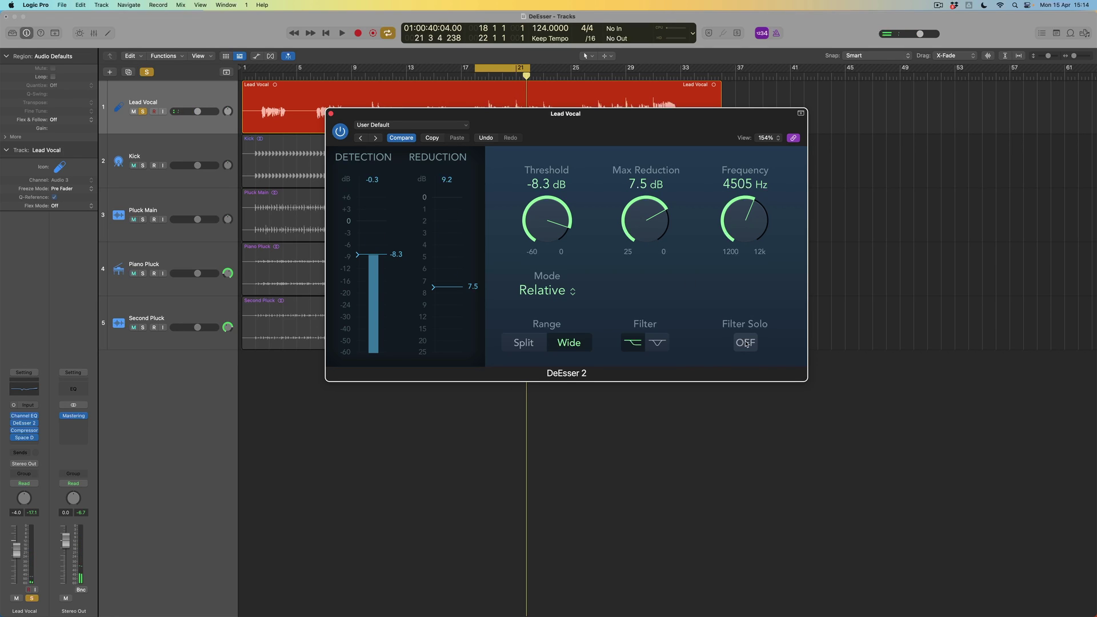
key("space")
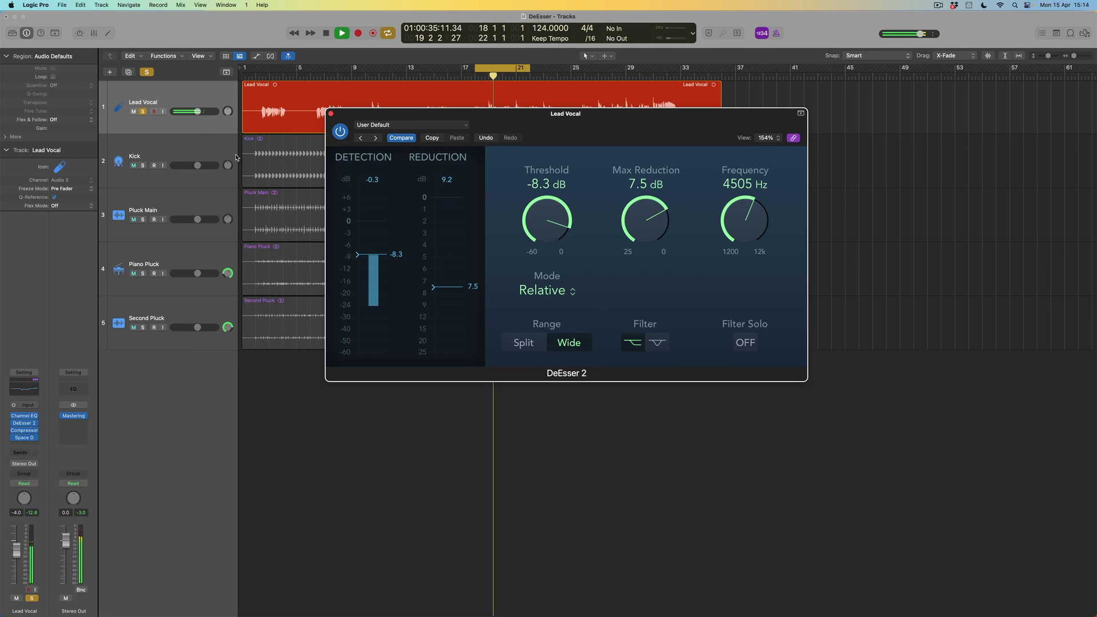
left_click(143, 112)
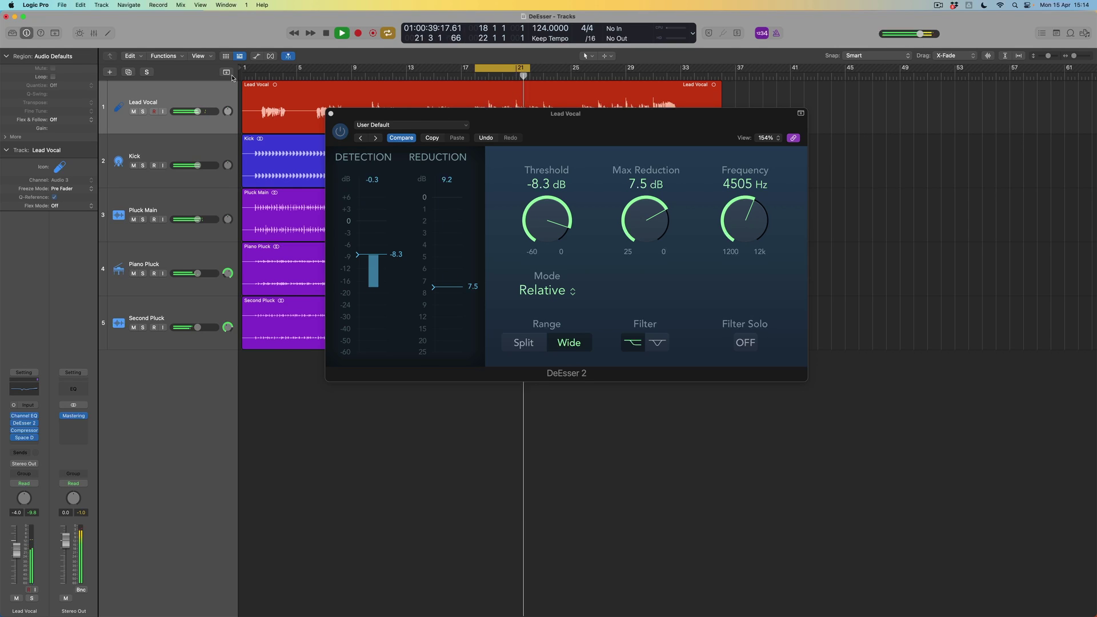
left_click_drag(631, 212, 631, 204)
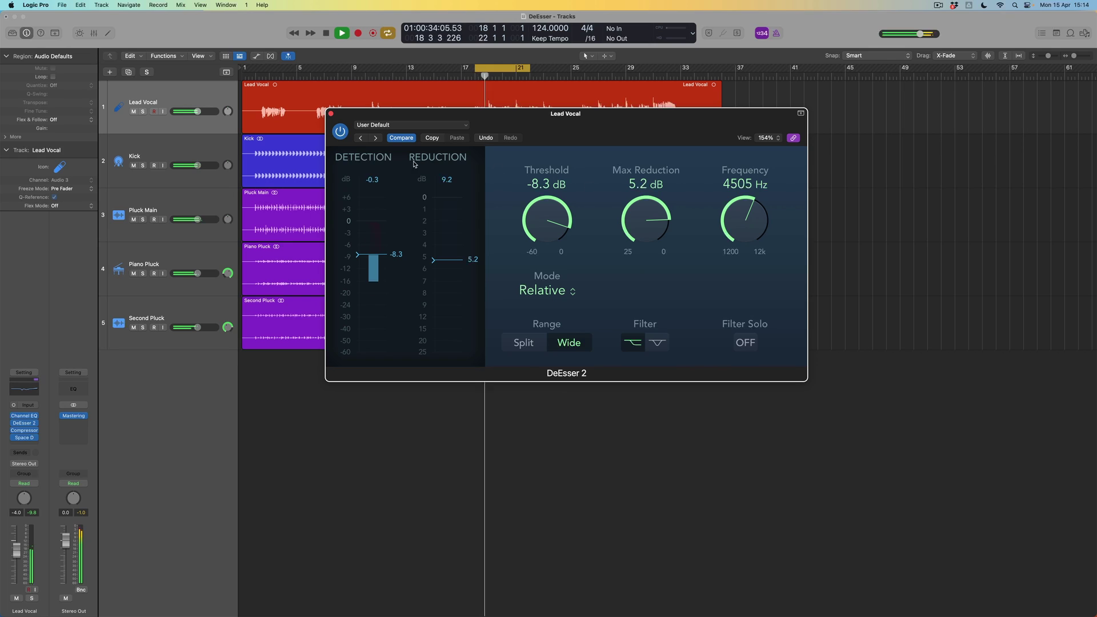
- Close the DeEsser 2 window, turn off cycle mode, and listen to the song beyond the looped section
left_click(330, 114)
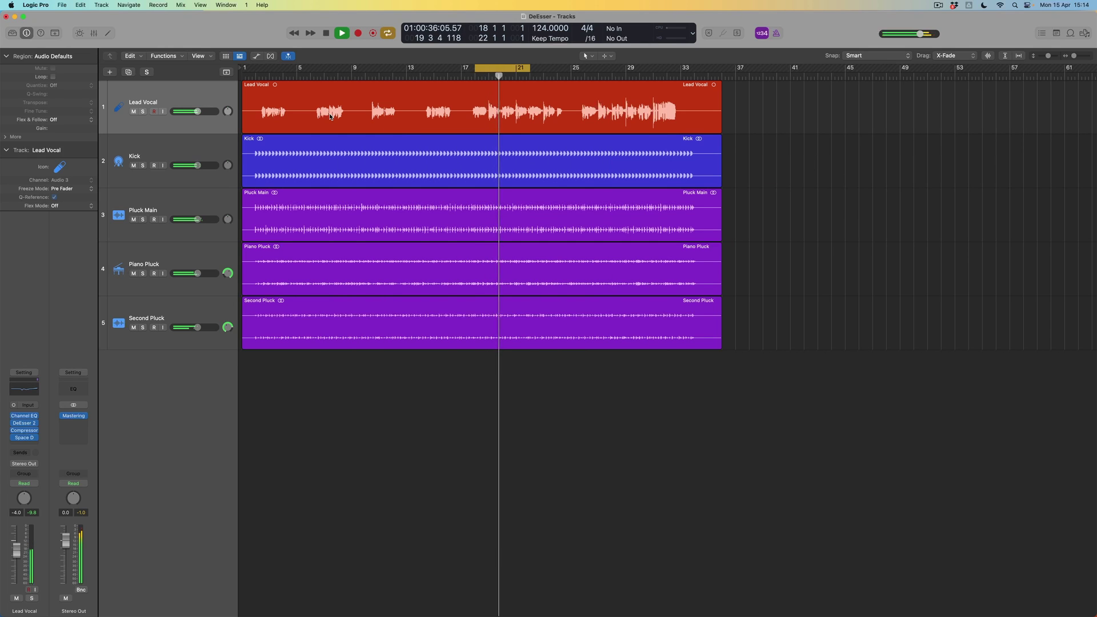
key("c")
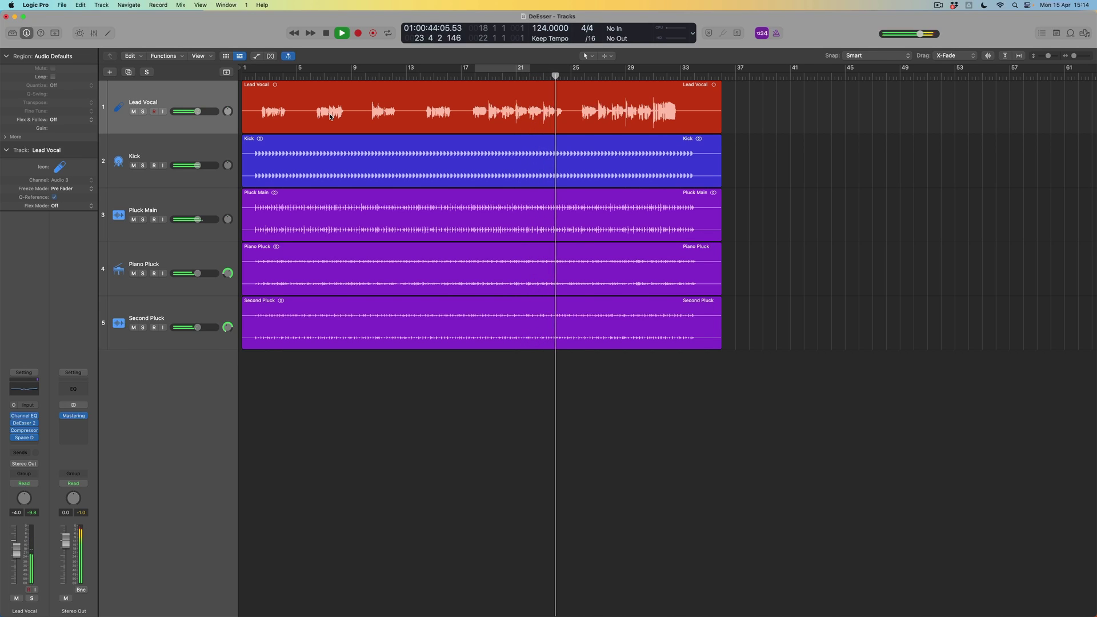
key("space")
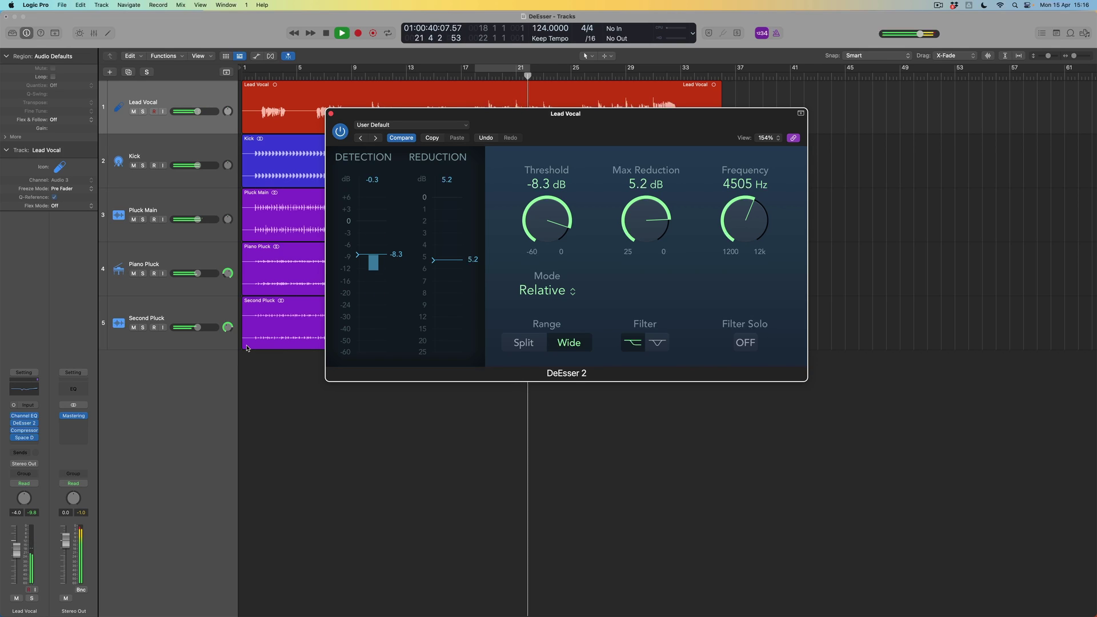
- Set Max Reduction in the Lead Vocal's reopened DeEsser 2 to 4.2 dB during playback
left_click_drag(641, 200, 640, 205)
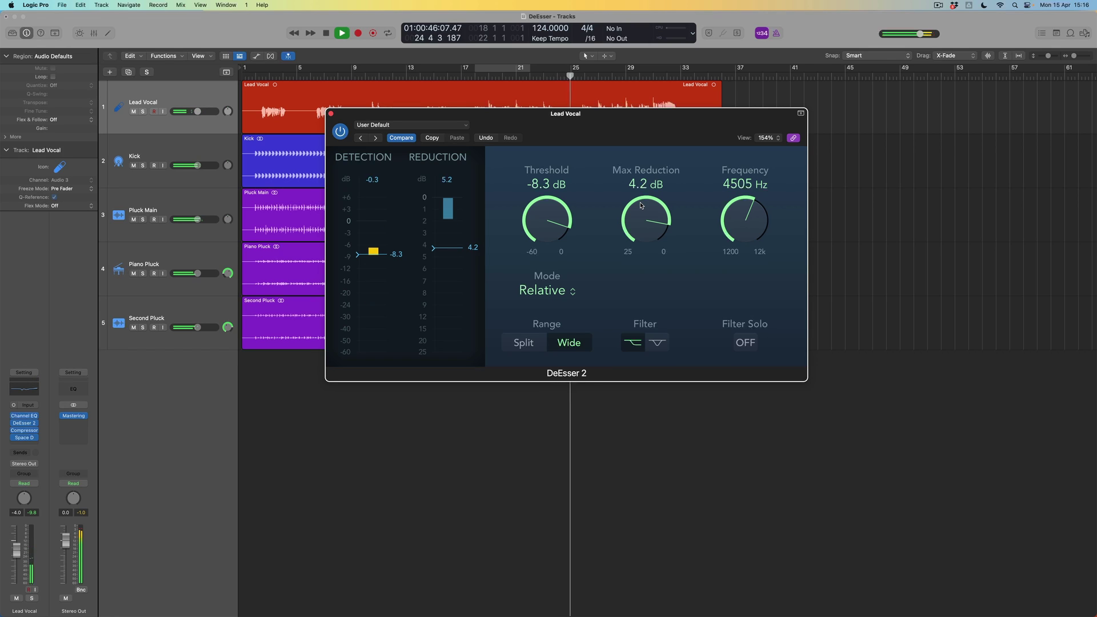